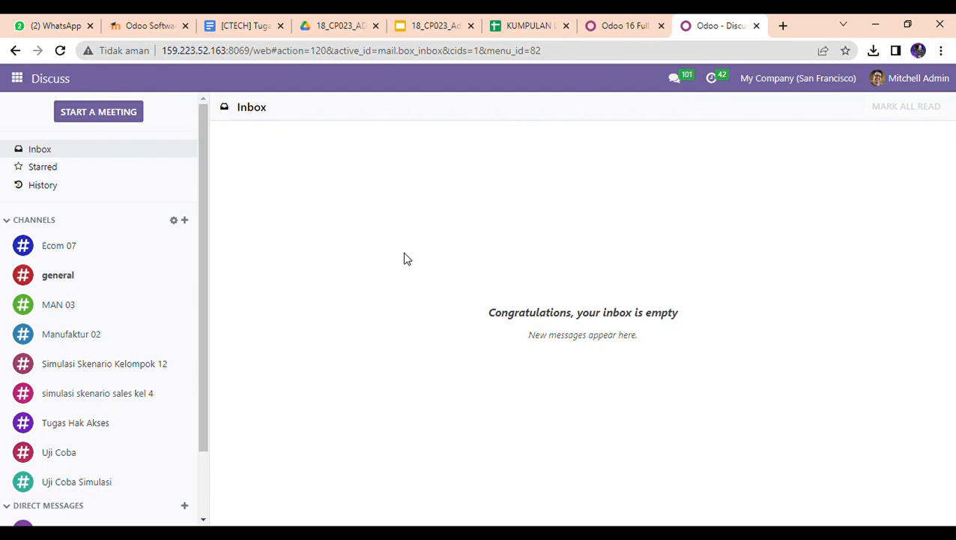
Look at the Odoo 16 Full Accounting Kit store page, then return to Odoo and open the list of installable apps.
click(632, 22)
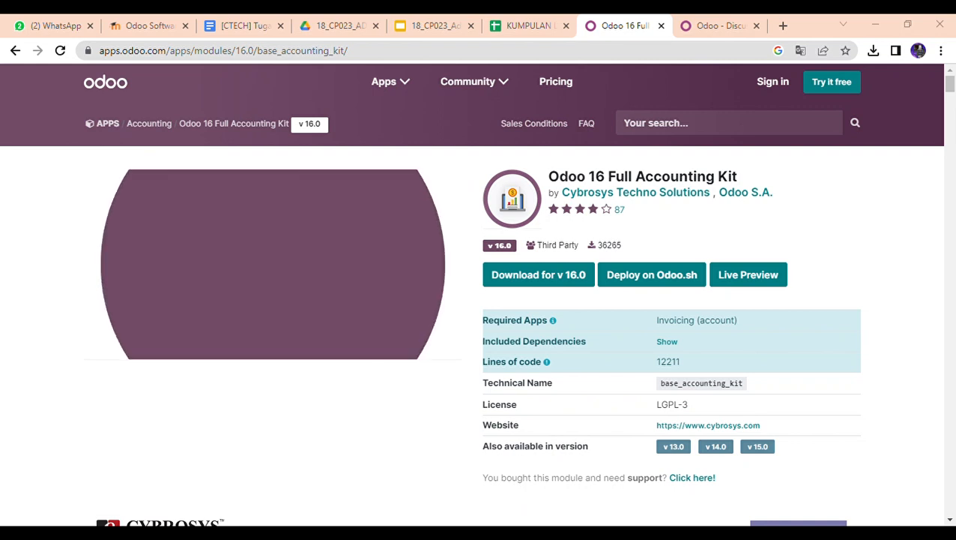
click(718, 25)
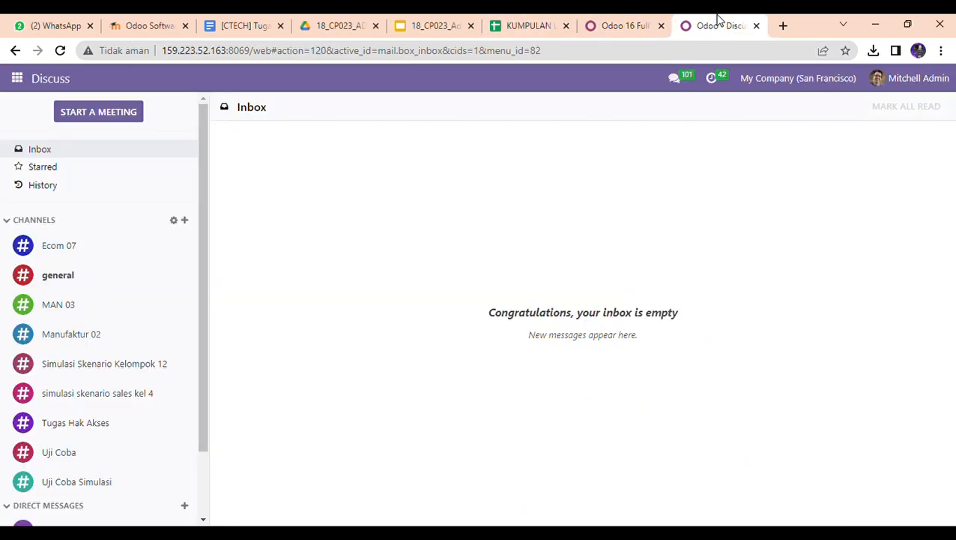
click(18, 78)
scroll(102, 225, down, 1)
scroll(102, 226, down, 3)
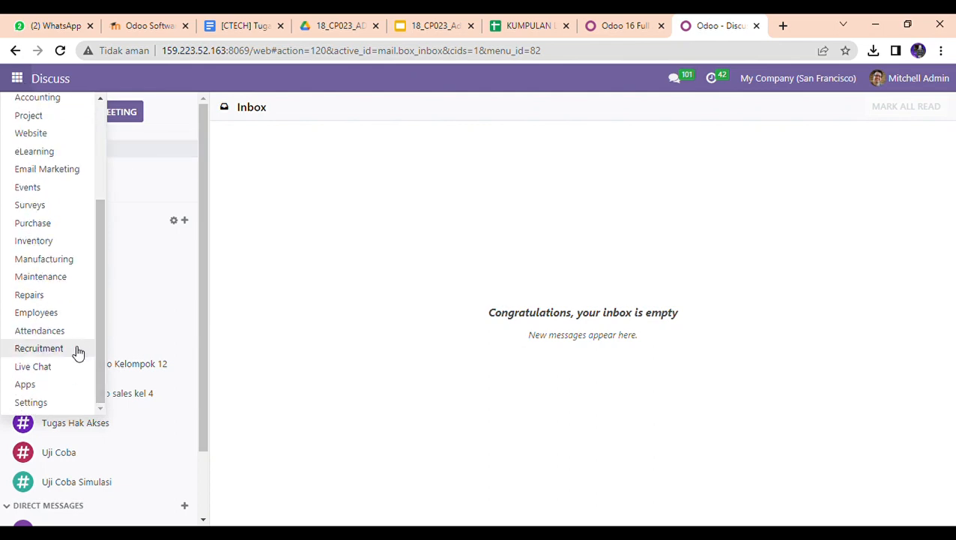
click(43, 388)
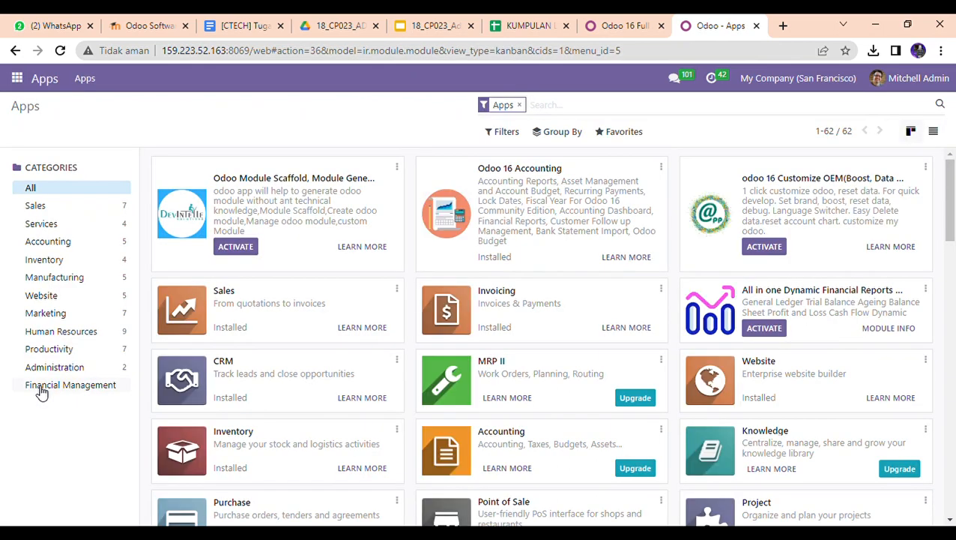
Search the modules for "accounting" and try to activate Odoo 16 Full Accounting Kit.
text(a)
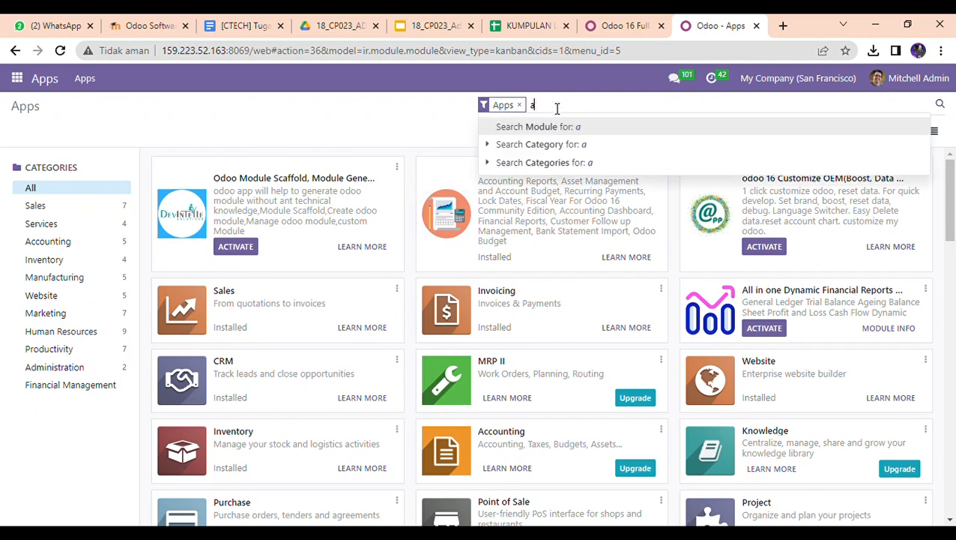
text(ccounting)
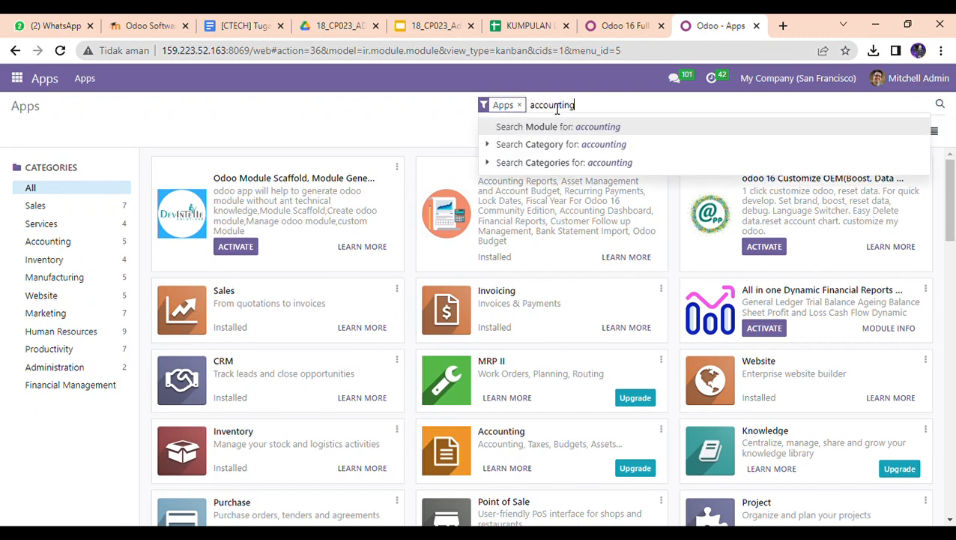
key(Return)
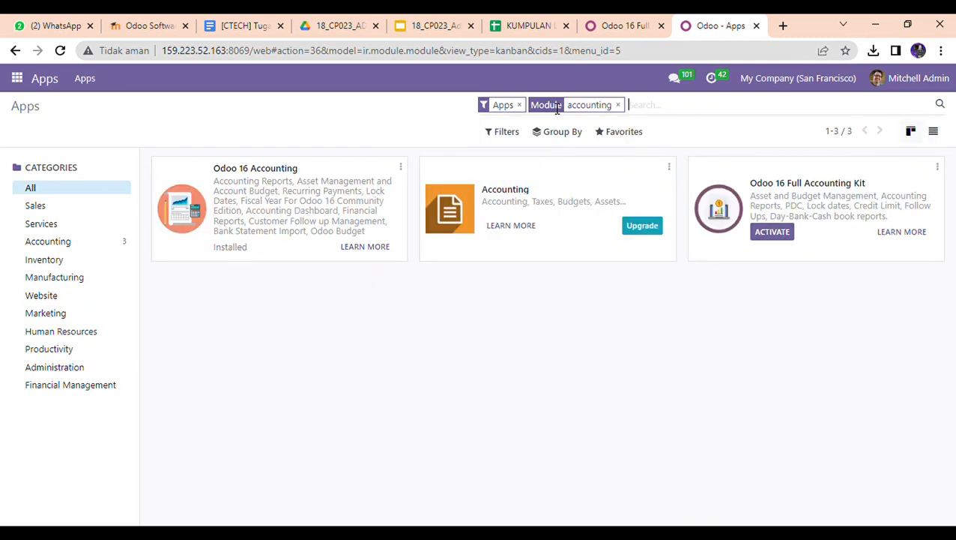
click(789, 235)
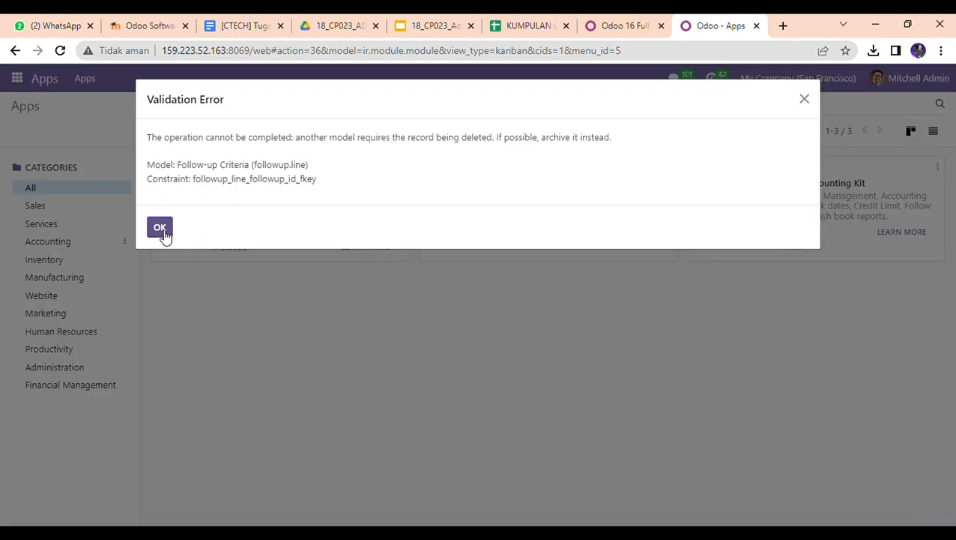
click(160, 229)
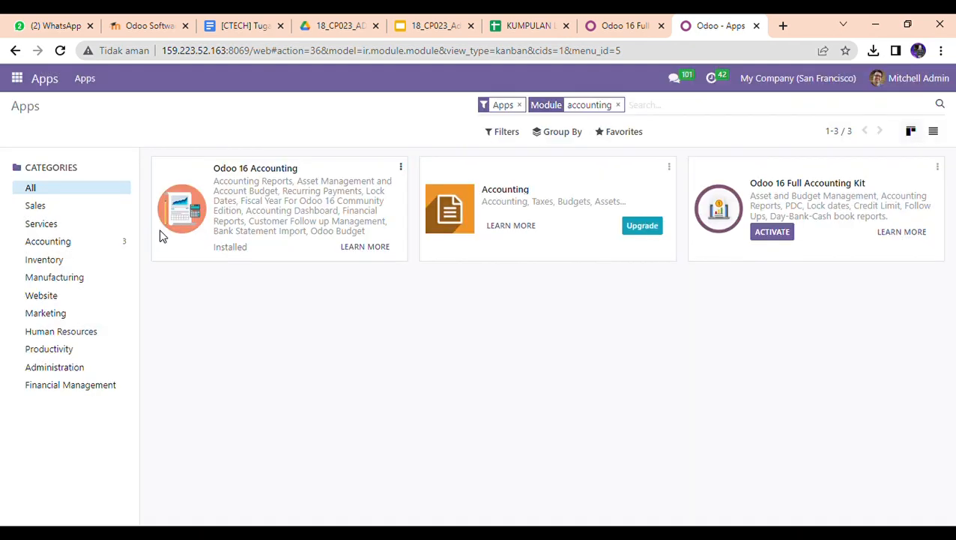
Create a new customer invoice in the Accounting app with Deco Addict as the customer.
click(20, 80)
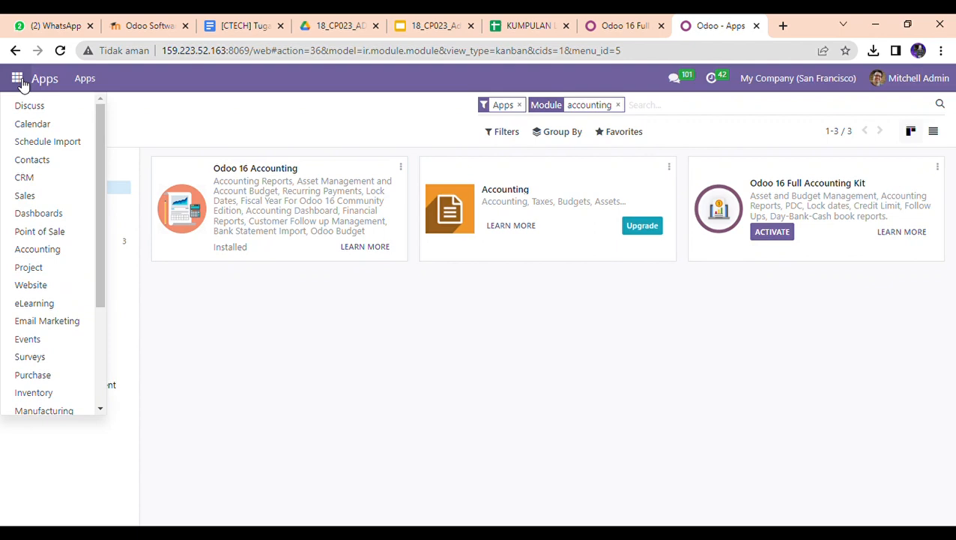
click(51, 252)
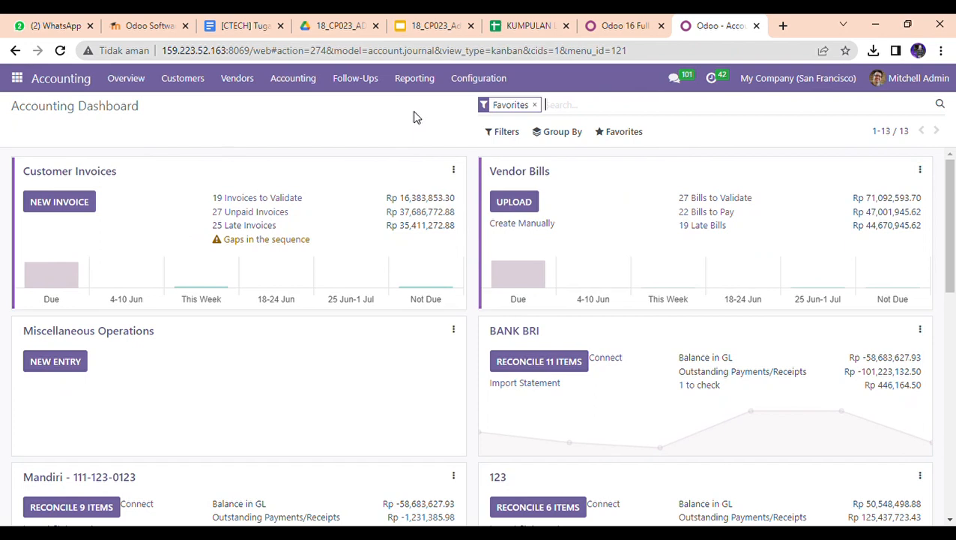
click(201, 79)
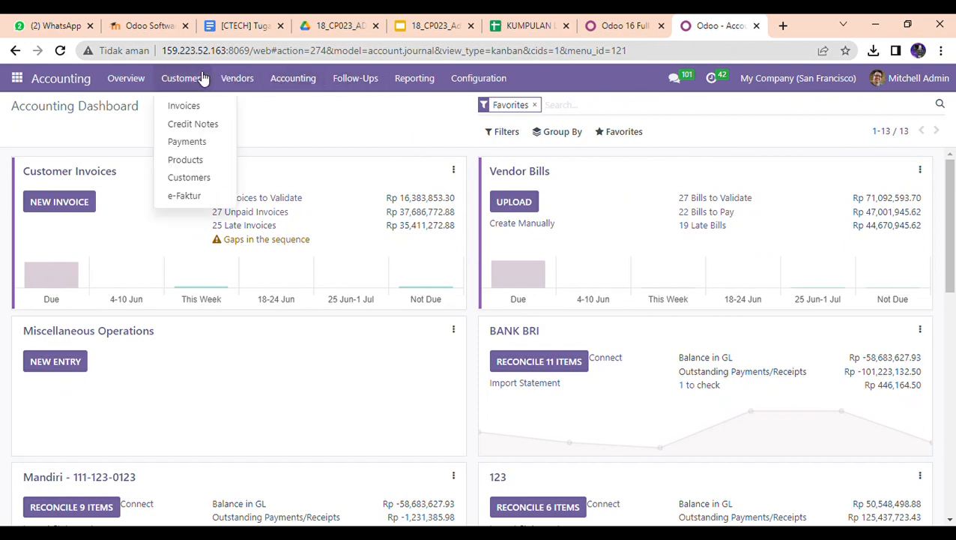
click(217, 111)
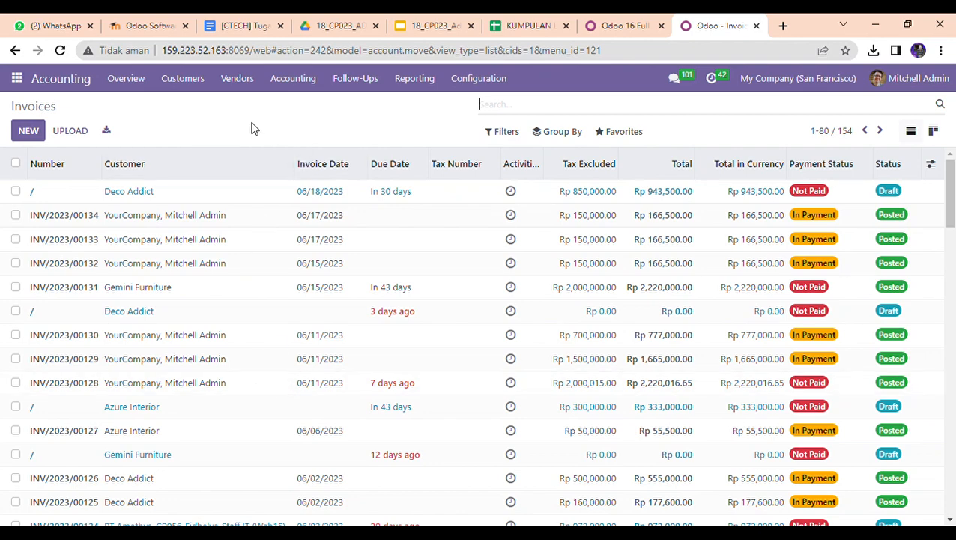
click(28, 131)
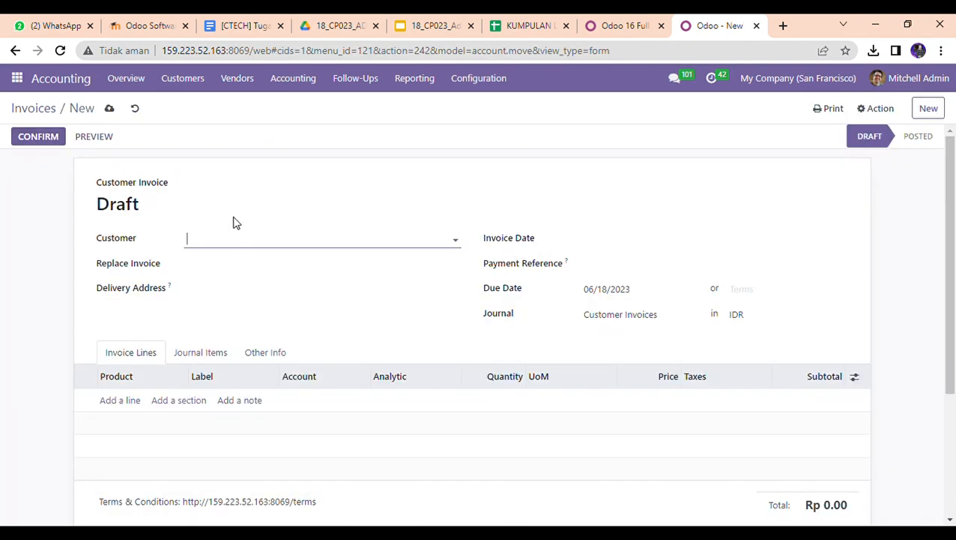
click(239, 240)
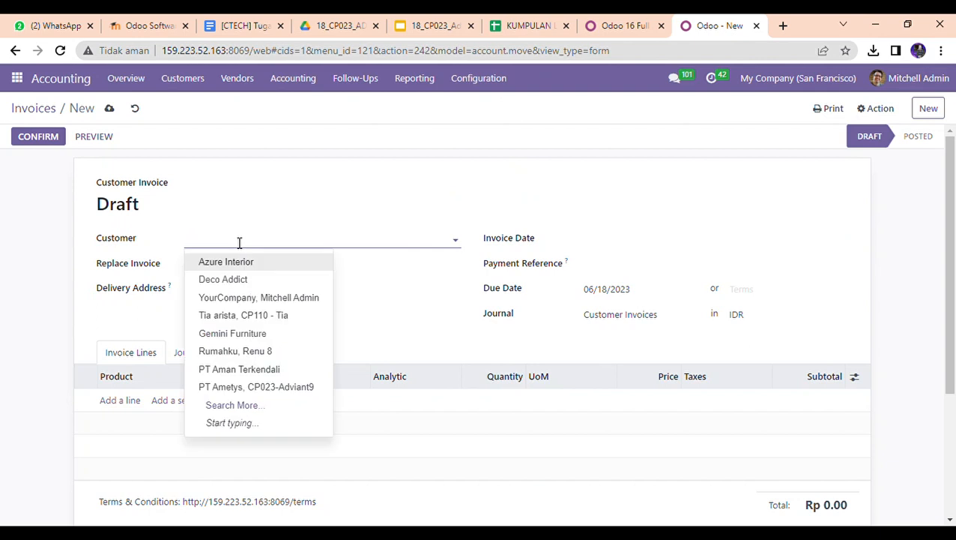
click(253, 281)
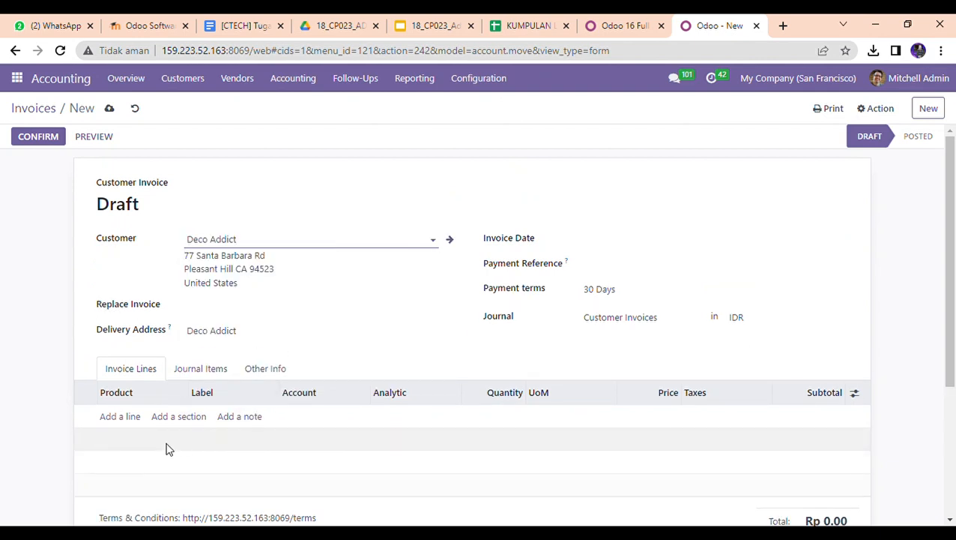
Add an invoice line for the product [RM18_2334] Sekrup 18.
click(127, 422)
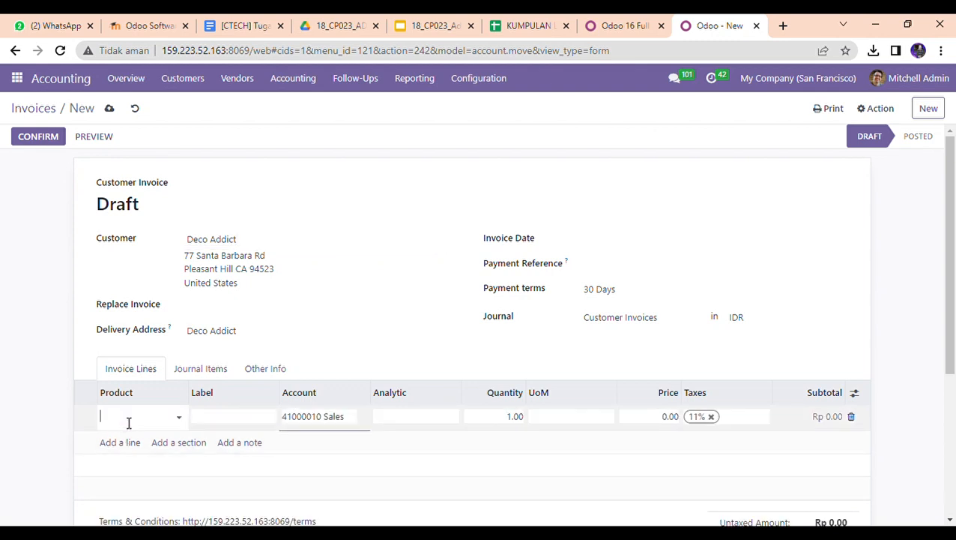
text(sek)
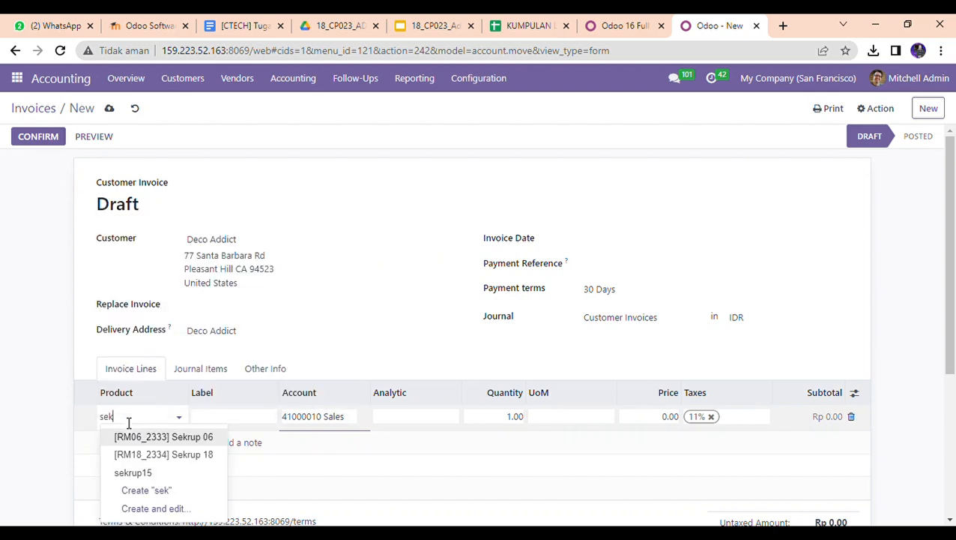
text(ru)
click(180, 460)
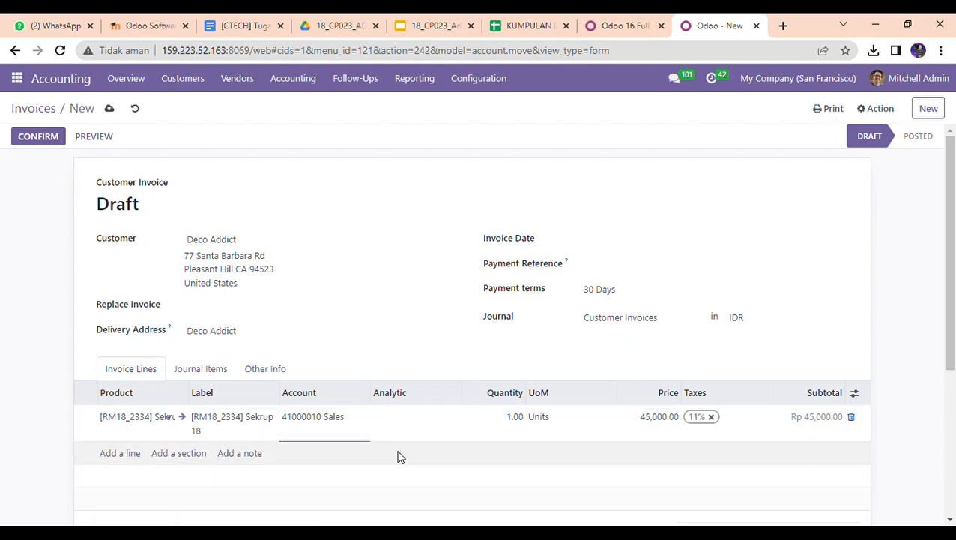
click(287, 431)
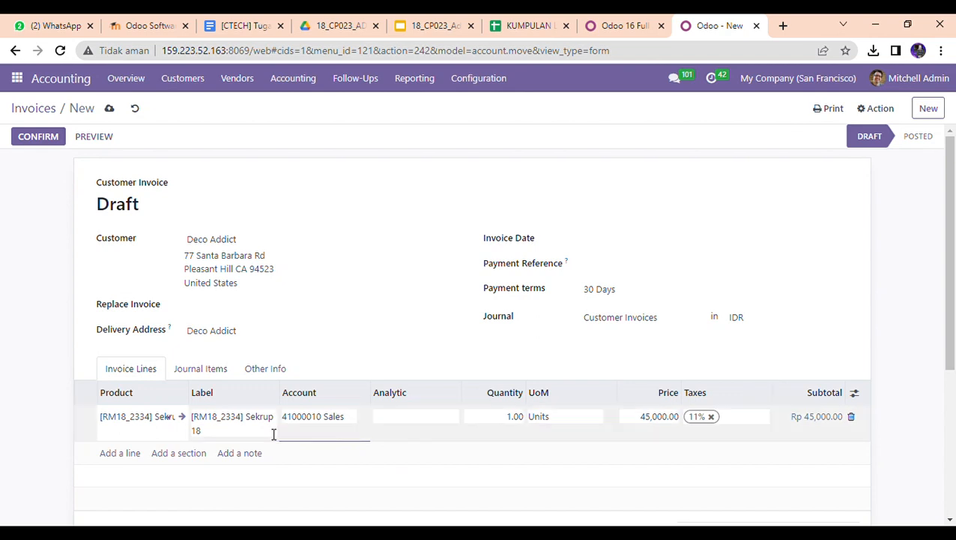
Change the invoice line's product to [RM06_2333] Sekrup 06 and confirm the invoice.
click(164, 420)
key(BackSpace)
text(sekrup)
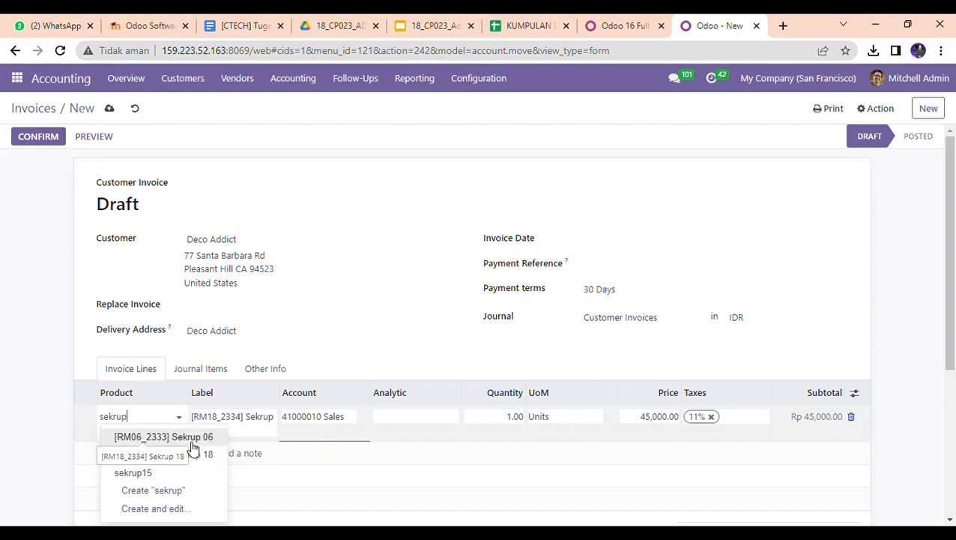
click(186, 439)
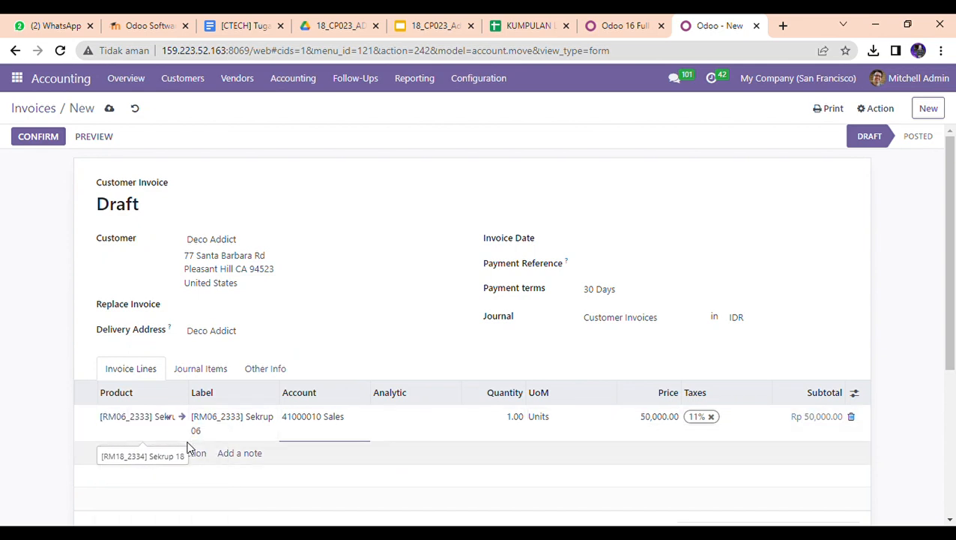
click(418, 455)
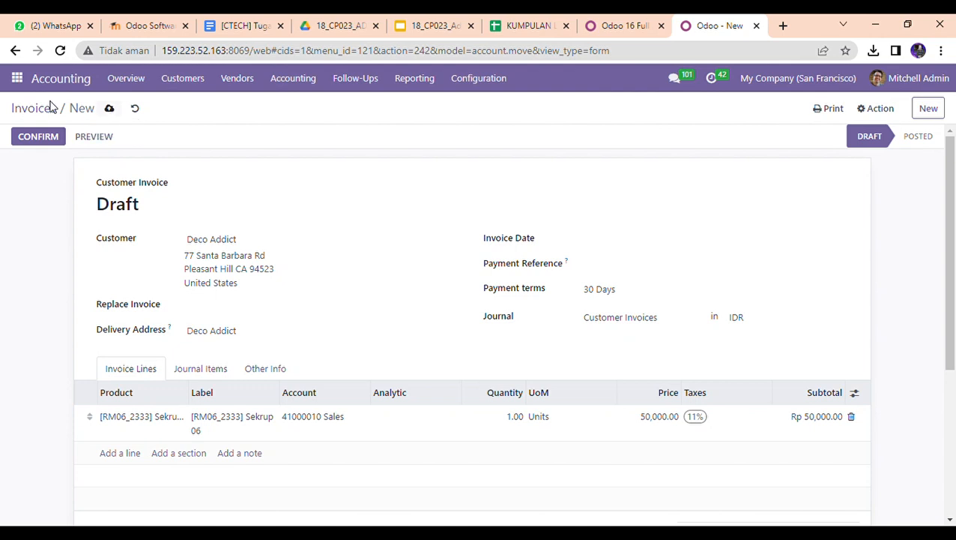
click(37, 138)
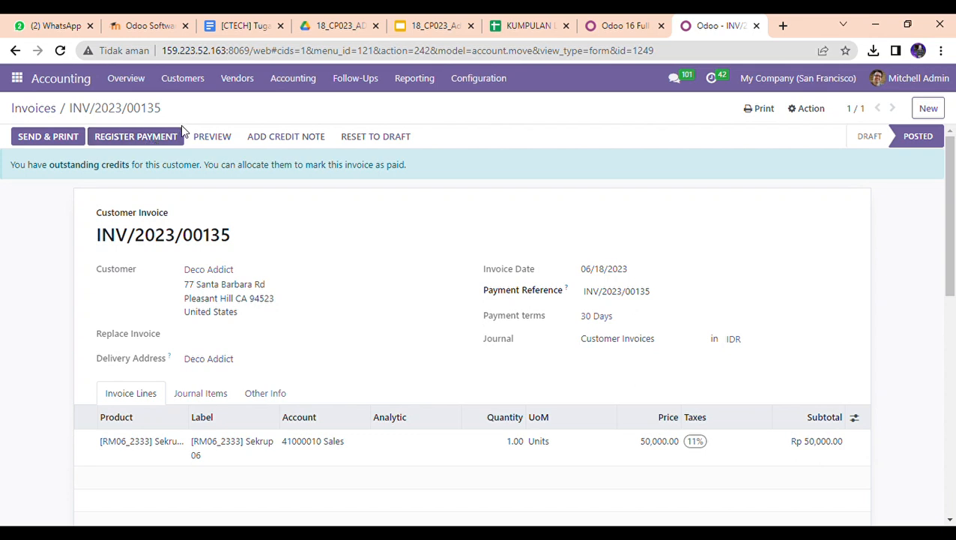
click(136, 138)
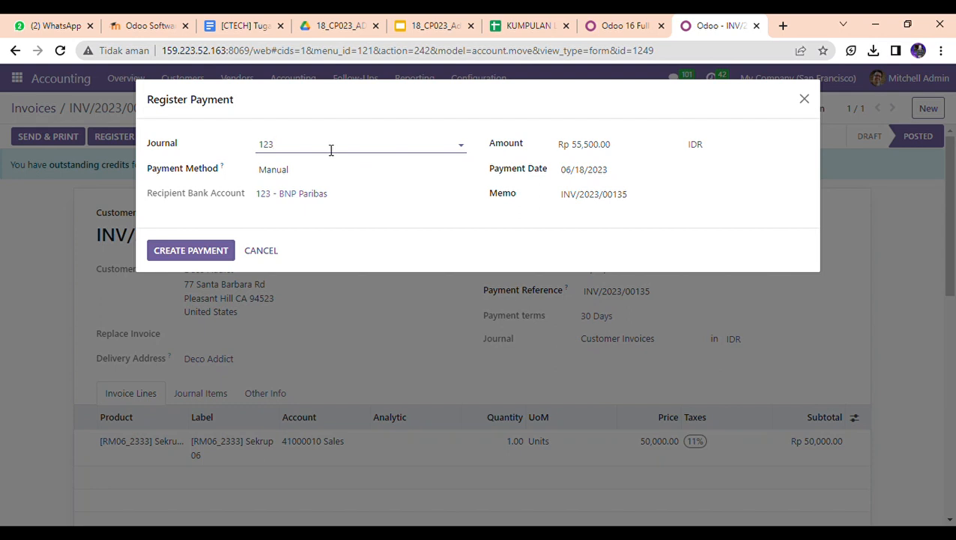
click(620, 154)
key(BackSpace)
key(BackSpace)
key(BackSpace)
key(BackSpace)
key(BackSpace)
key(BackSpace)
key(BackSpace)
key(BackSpace)
key(BackSpace)
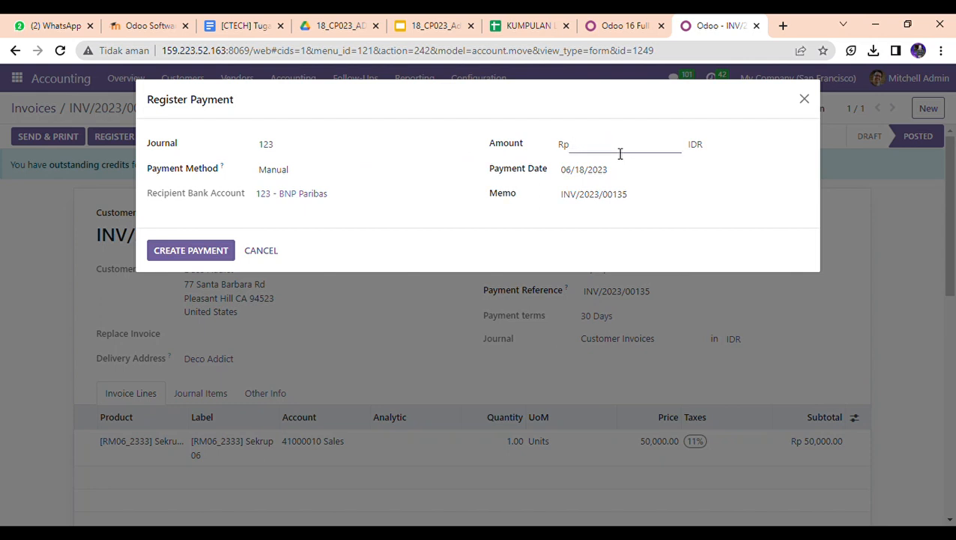
text(2)
click(272, 252)
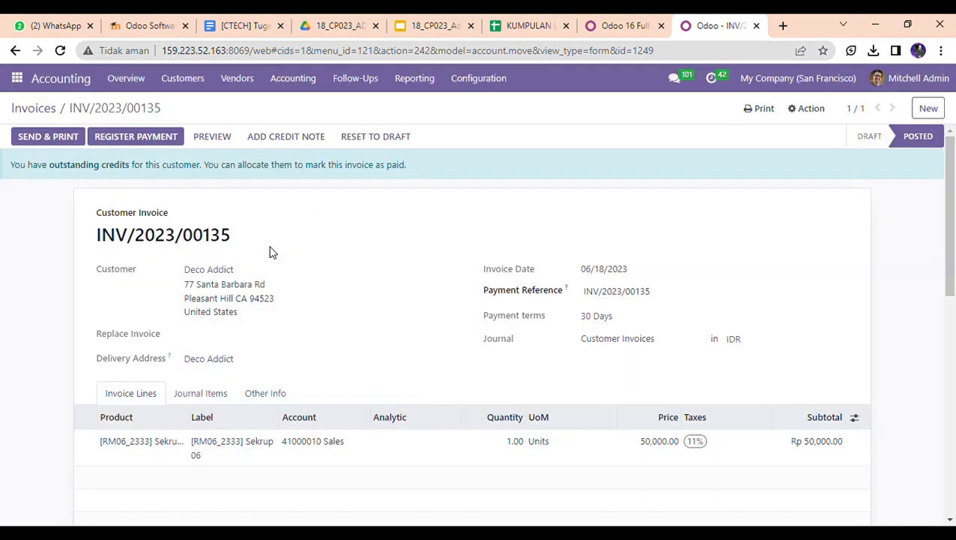
Register a partial payment of Rp 11,100.00 on the Deco Addict invoice, keeping the payment difference open.
click(140, 146)
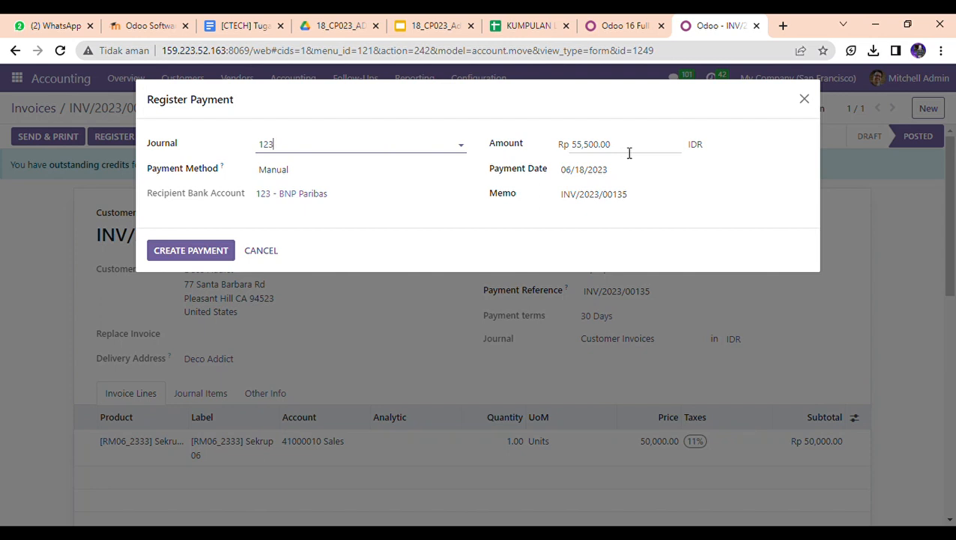
click(629, 152)
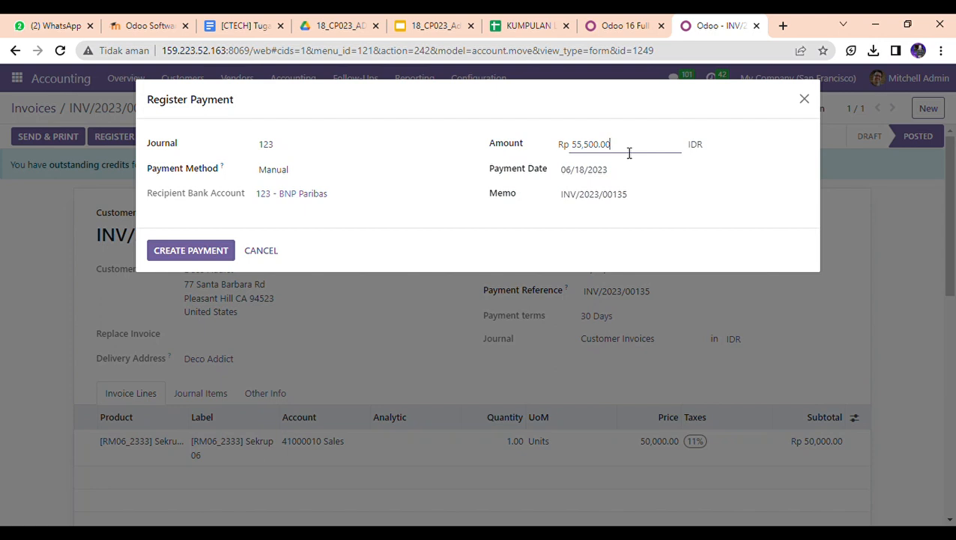
key(BackSpace)
key(BackSpace)
key(BackSpace)
key(BackSpace)
key(BackSpace)
key(BackSpace)
key(BackSpace)
key(BackSpace)
key(BackSpace)
text(11)
text(100)
click(358, 227)
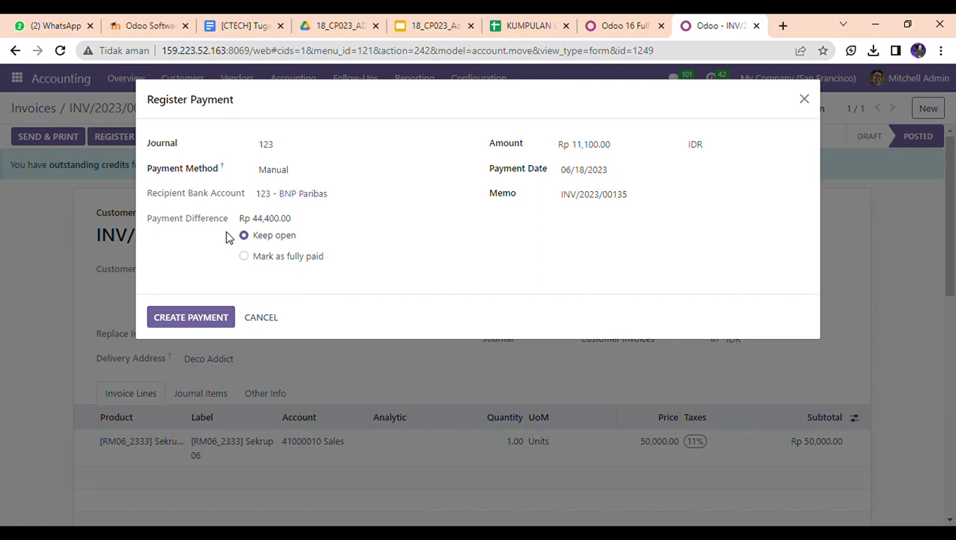
click(187, 326)
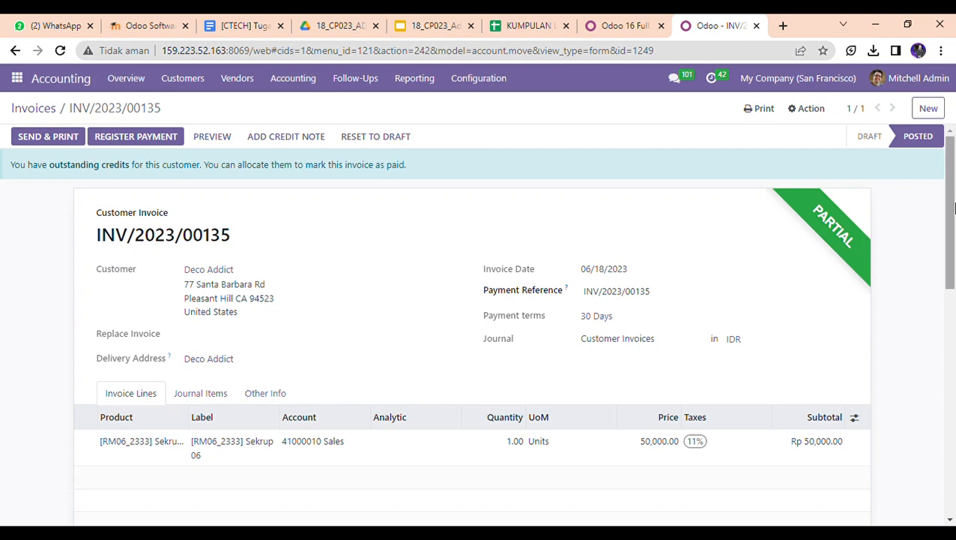
Email the partially paid invoice to Deco Addict with the Invoice: Sending template and print it as a PDF.
drag(954, 213, 954, 176)
click(64, 139)
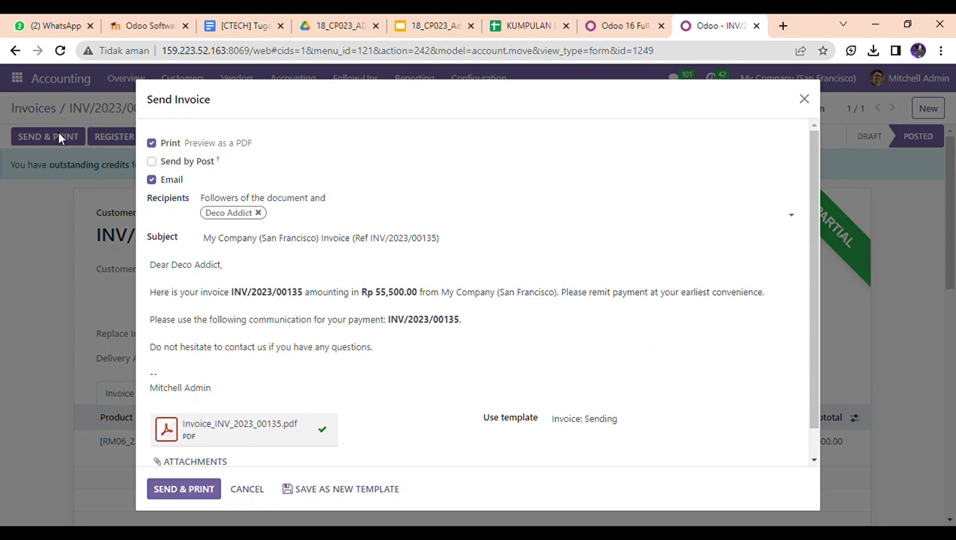
click(180, 491)
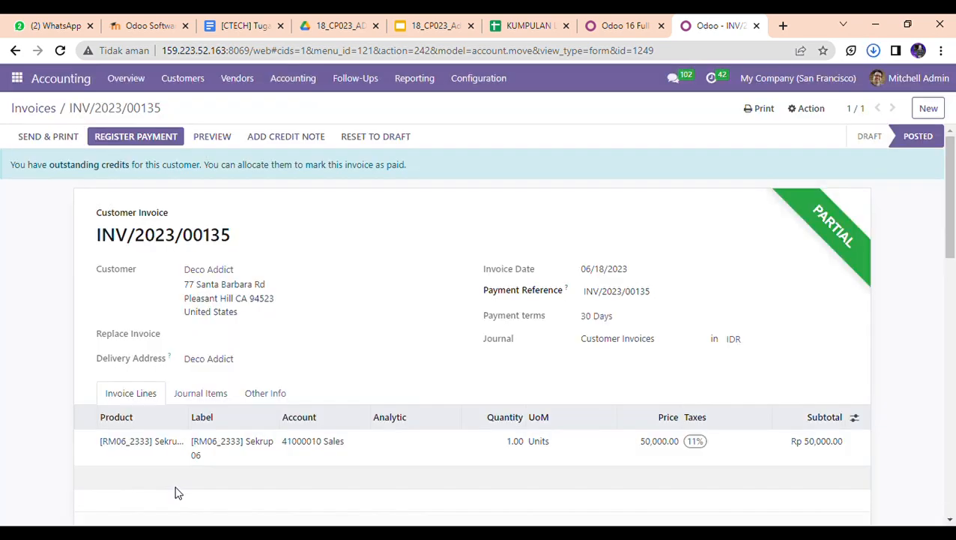
Reopen the partially paid Deco Addict invoice from the customer invoices list and register the remaining payment of Rp 44,400.00.
click(201, 87)
click(203, 109)
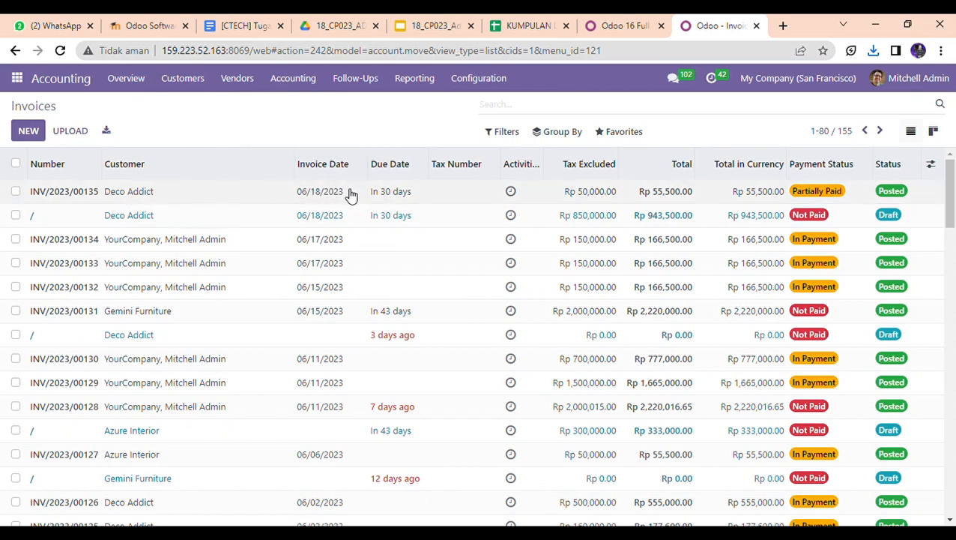
click(310, 196)
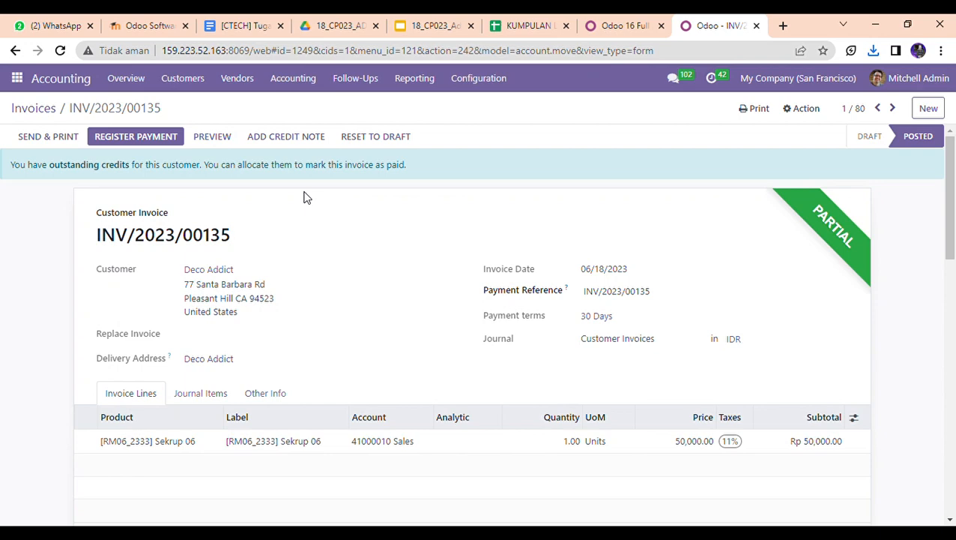
click(152, 139)
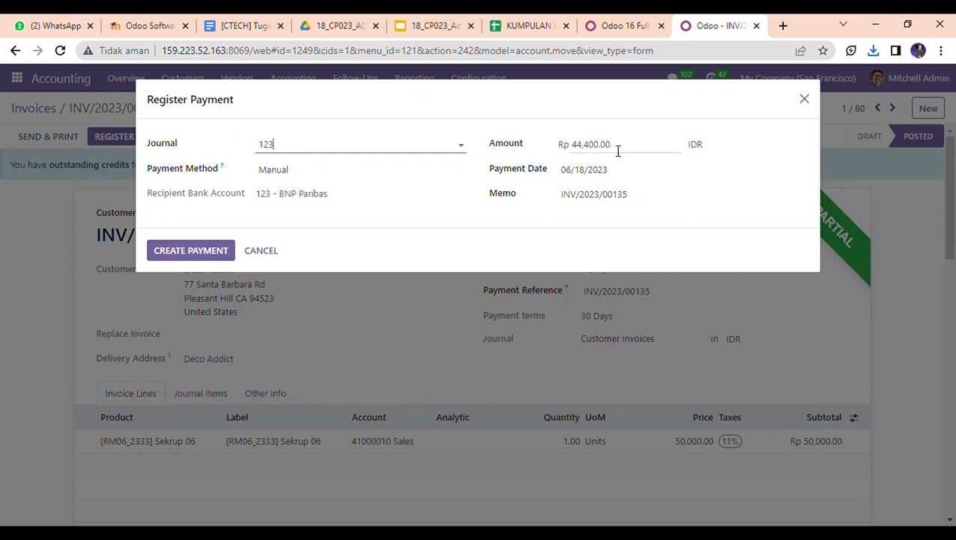
click(198, 254)
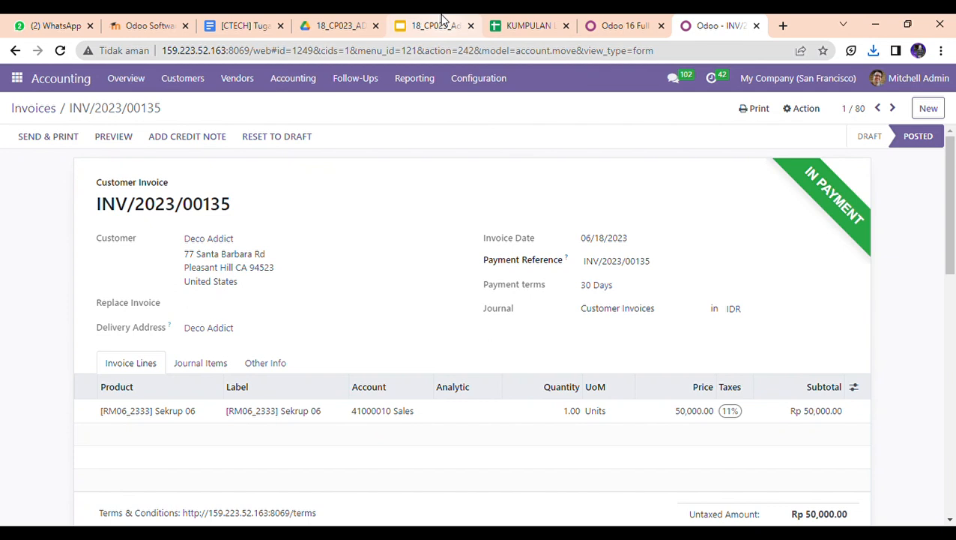
Switch to the Google Slides presentation in the browser.
click(443, 20)
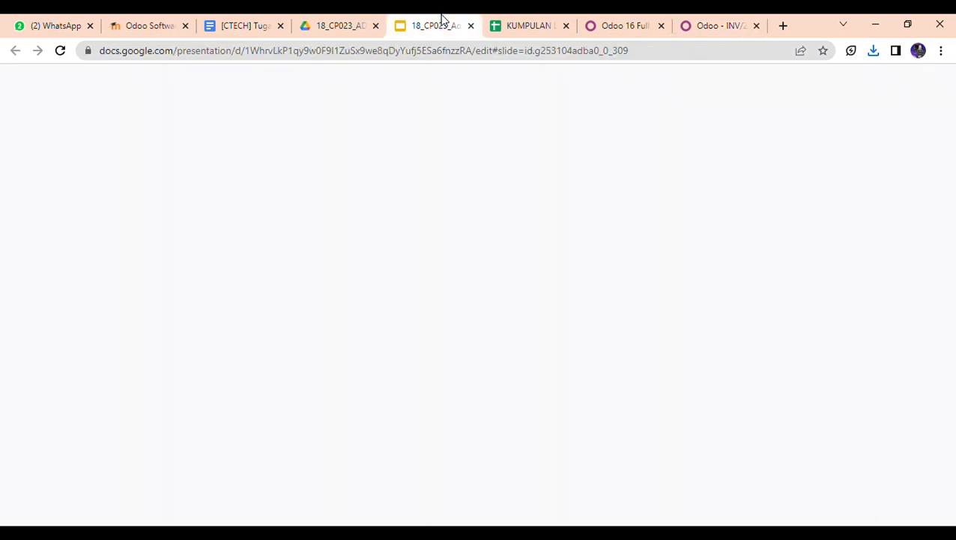